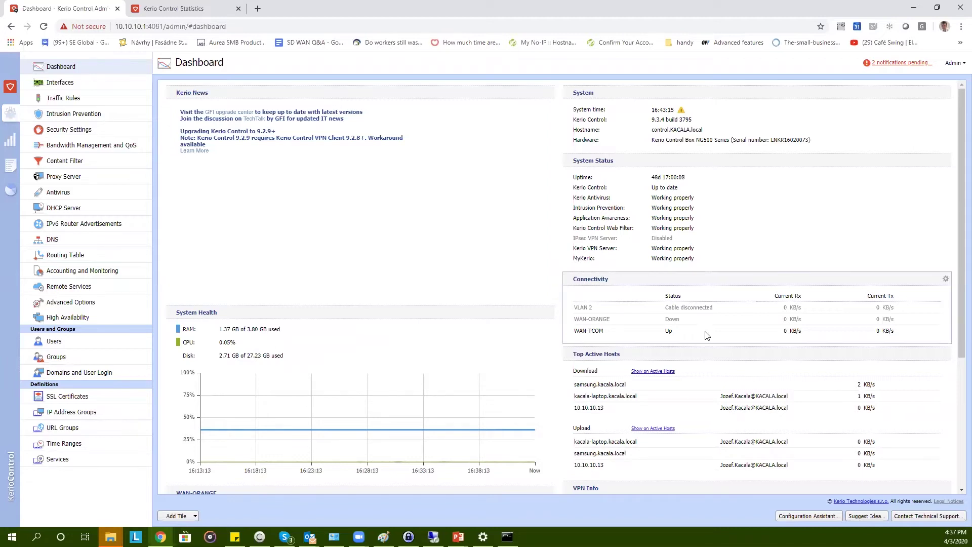
- Scroll through the VPN Clients status list showing the two connected Kerio VPN clients
scroll(662, 428, "down", 2)
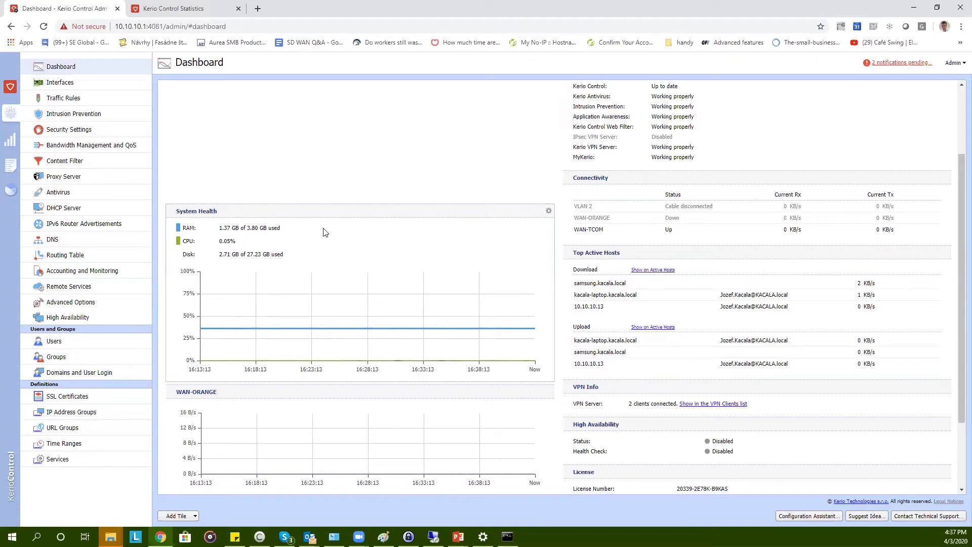
- Go from the VPN Clients status page back to the Configuration Dashboard
left_click(10, 140)
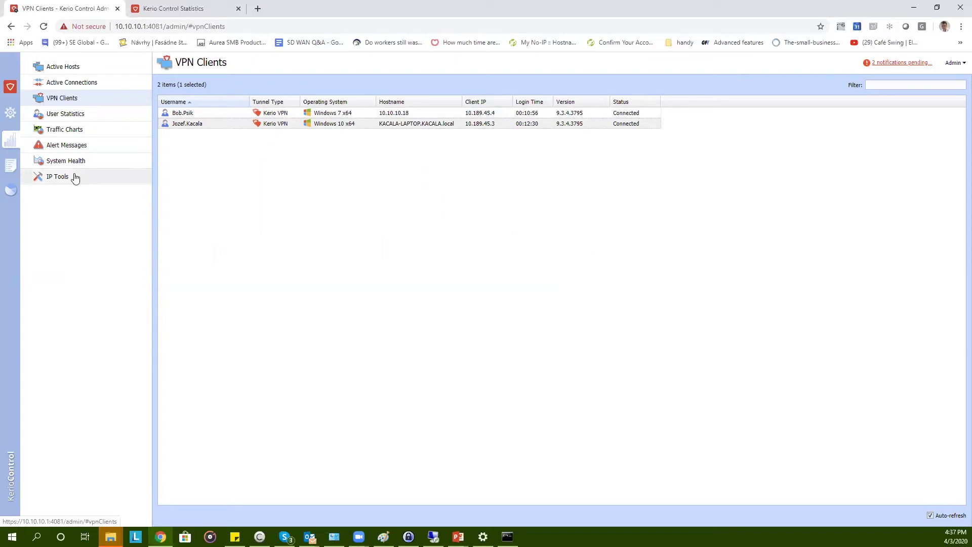
left_click(12, 114)
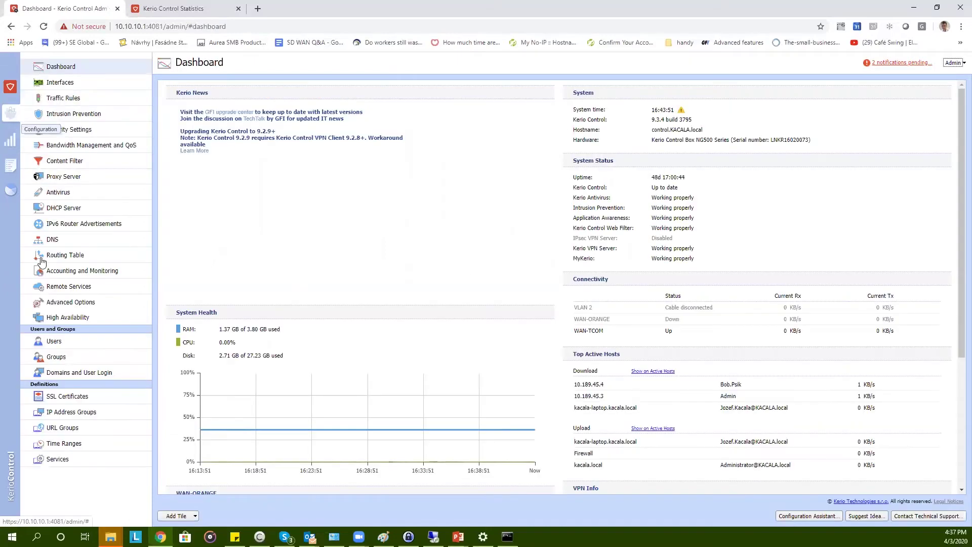
- Show the Users list for the KACALA.local domain
left_click(42, 342)
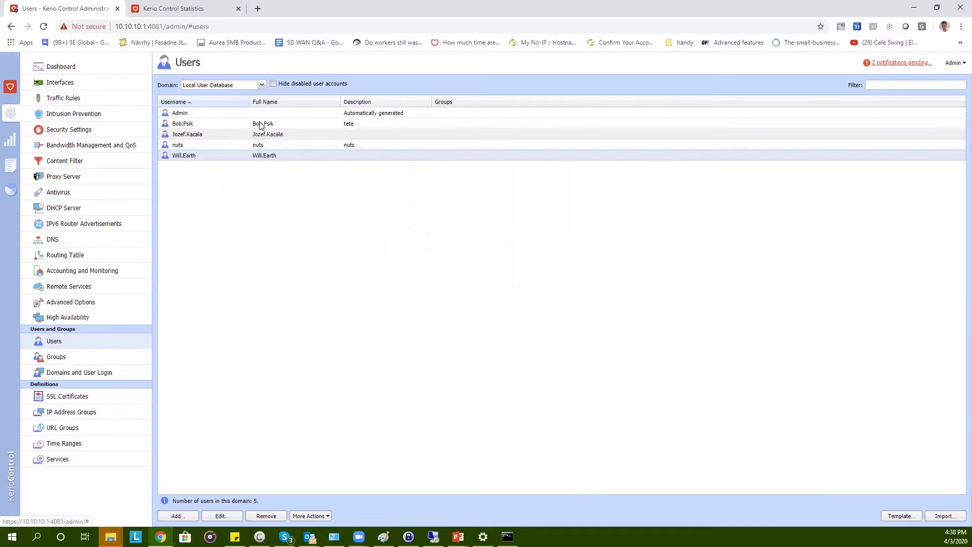
left_click(261, 85)
left_click(239, 105)
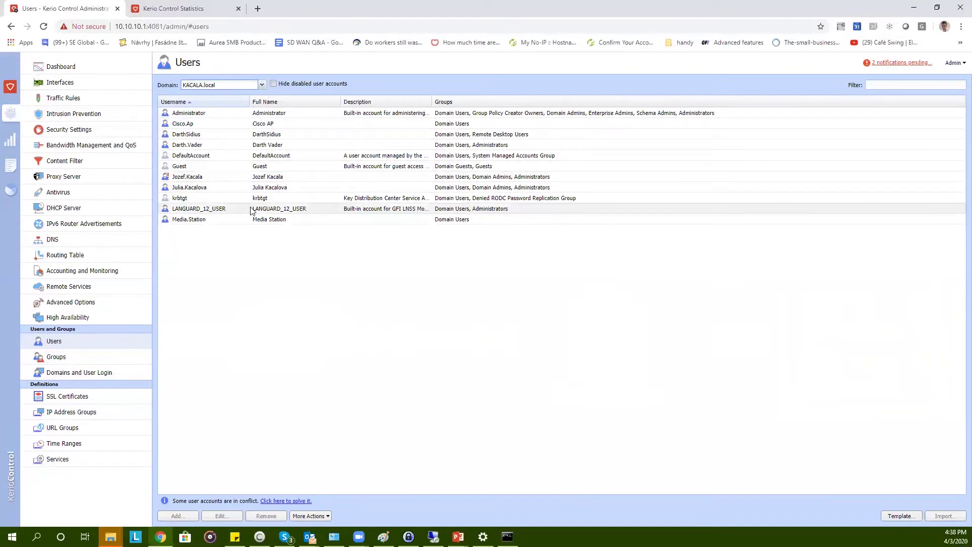
- Inspect a KACALA.local user's rights without saving, then switch back to Local User Database
double_click(250, 146)
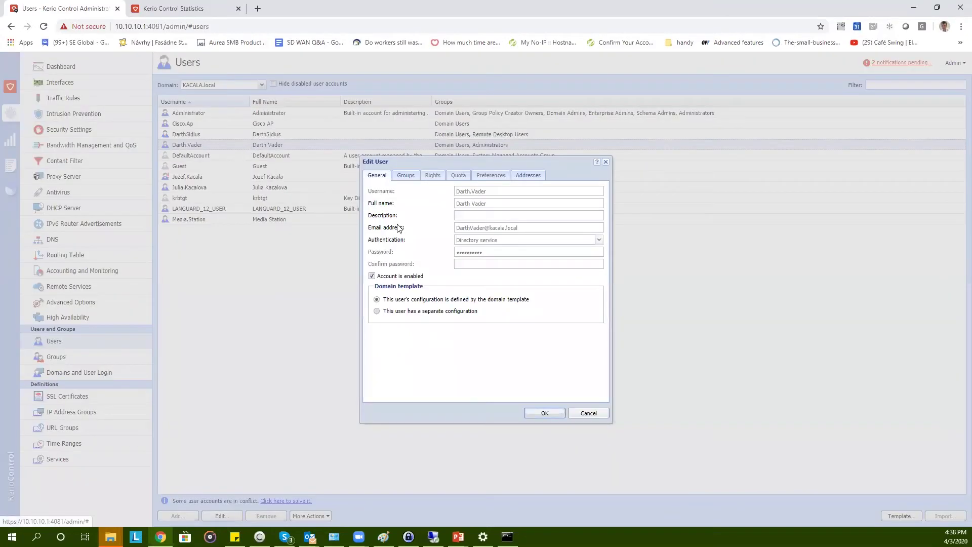
left_click(394, 310)
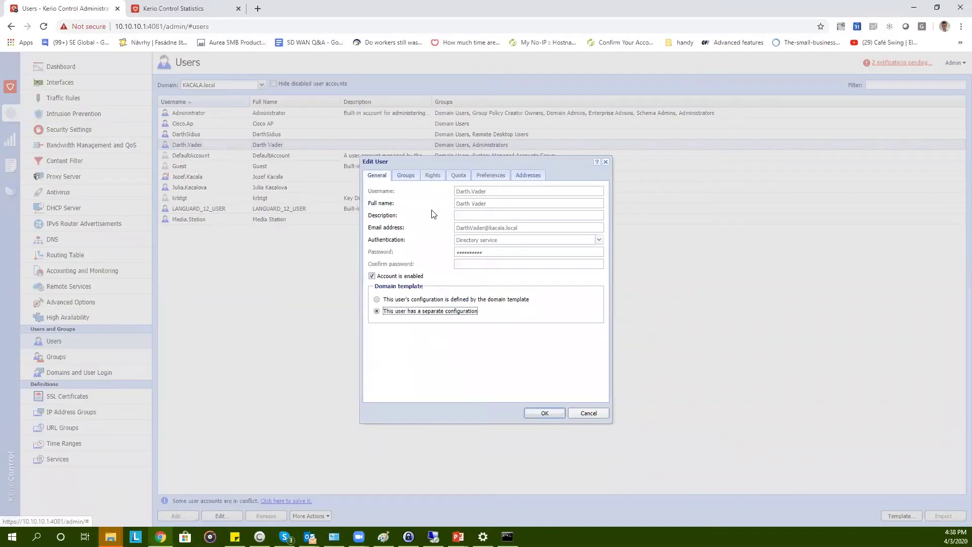
left_click(432, 176)
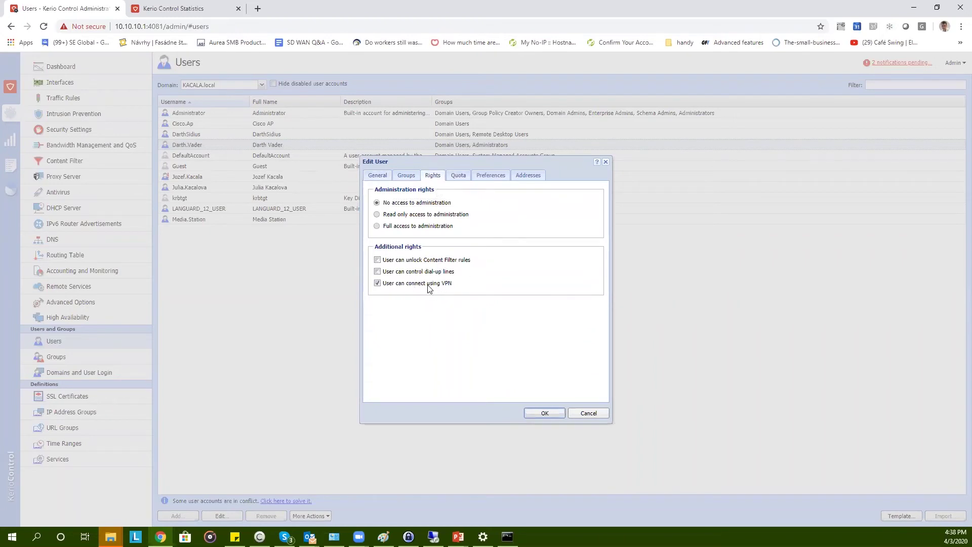
left_click(606, 162)
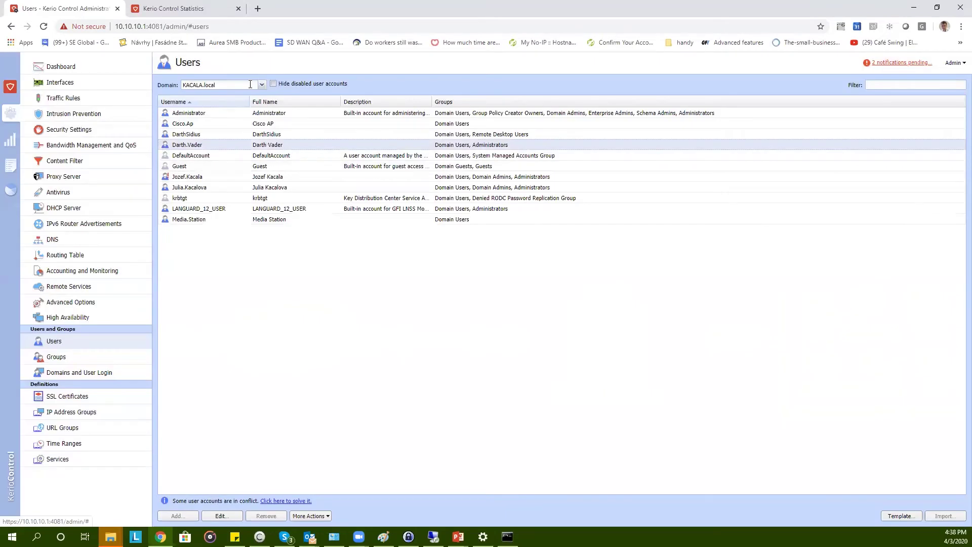
left_click(250, 84)
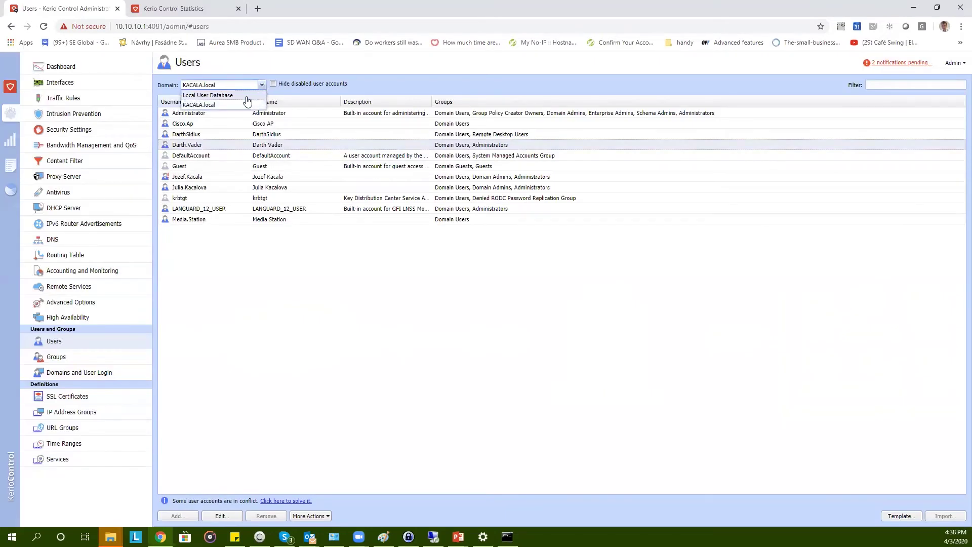
left_click(246, 97)
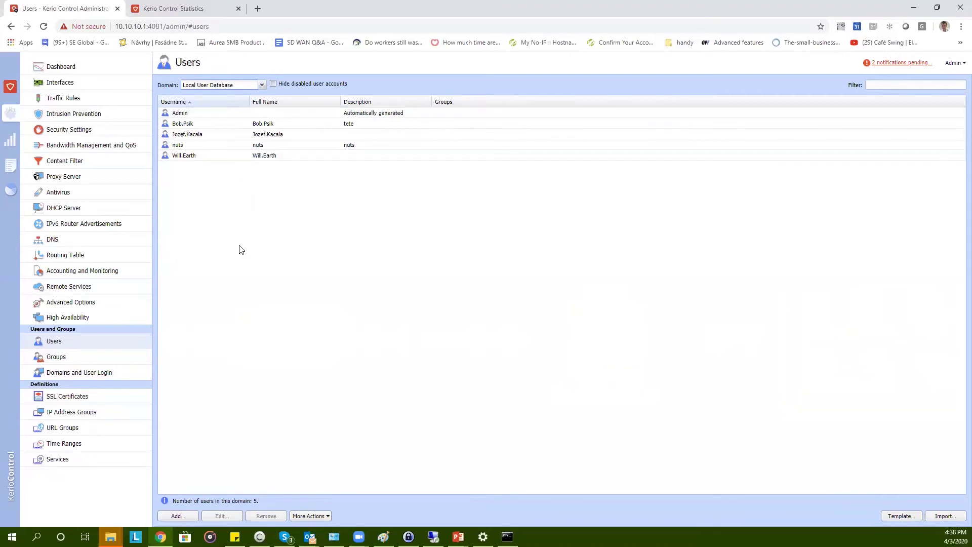
- Add a new local user with username 'test', full name 'test1', and a confirmed password
right_click(256, 218)
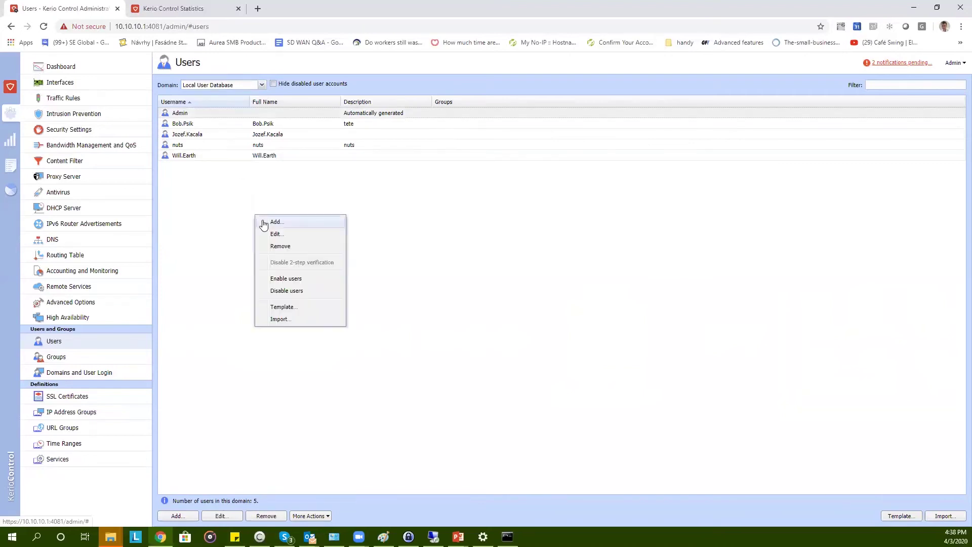
left_click(277, 225)
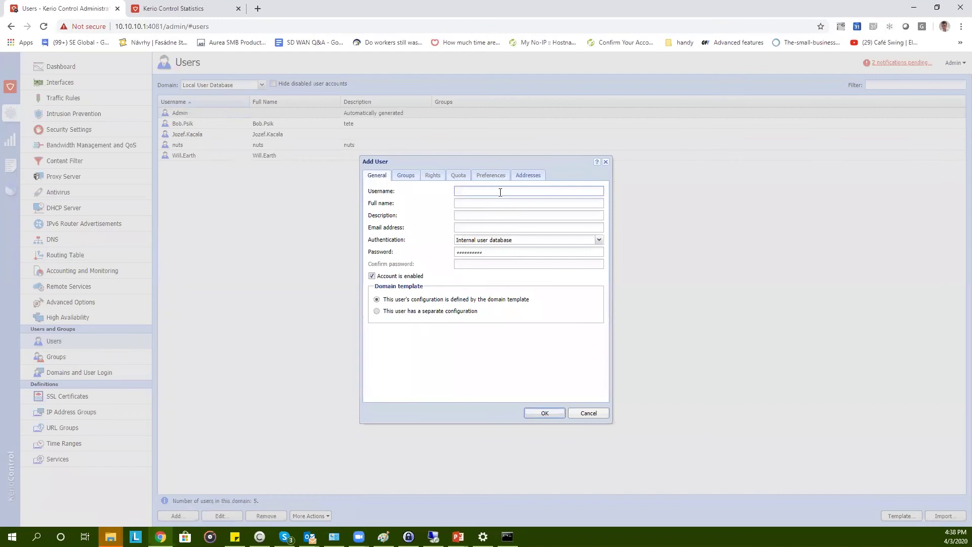
type("test1")
key("Tab")
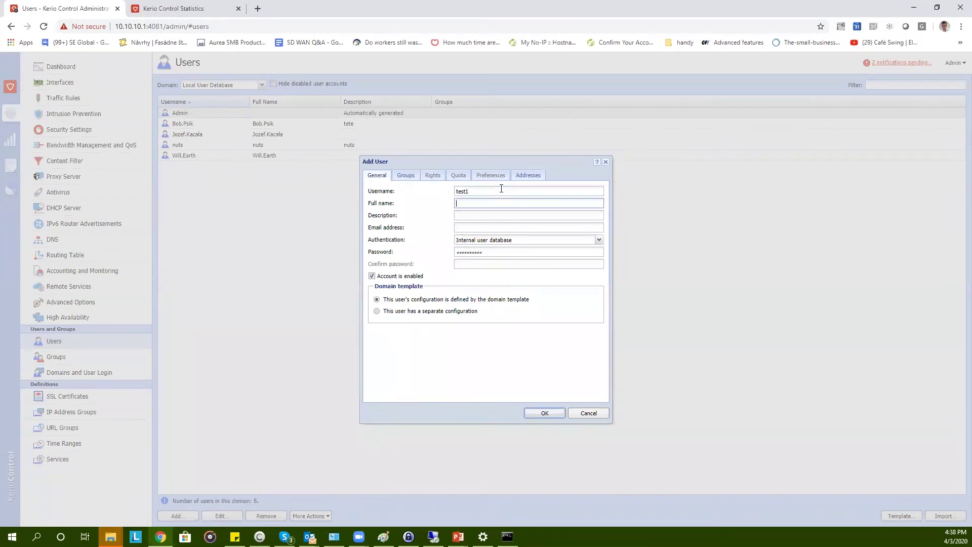
type("test1")
key("Tab")
key("Tab")
key("Tab")
key("Tab")
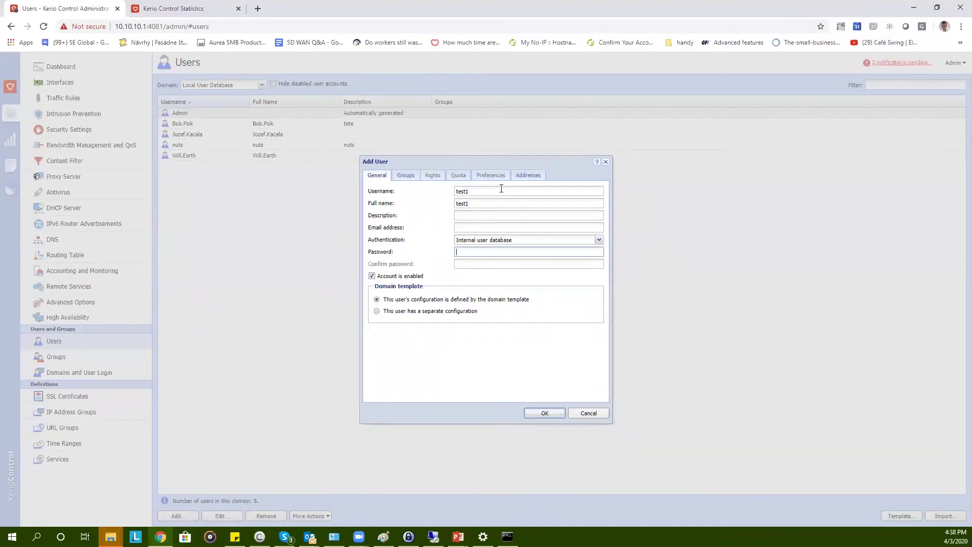
type("test123")
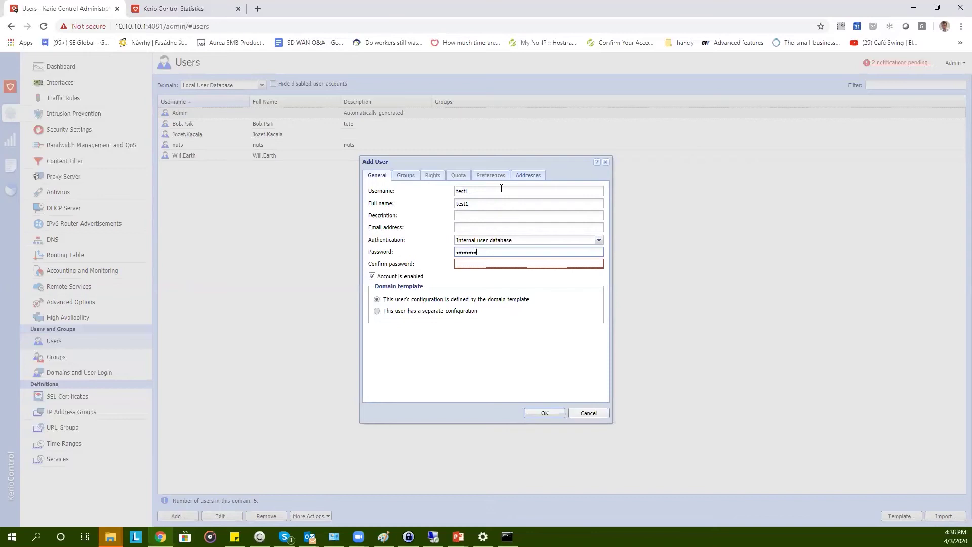
type("est123")
key("Tab")
type("test")
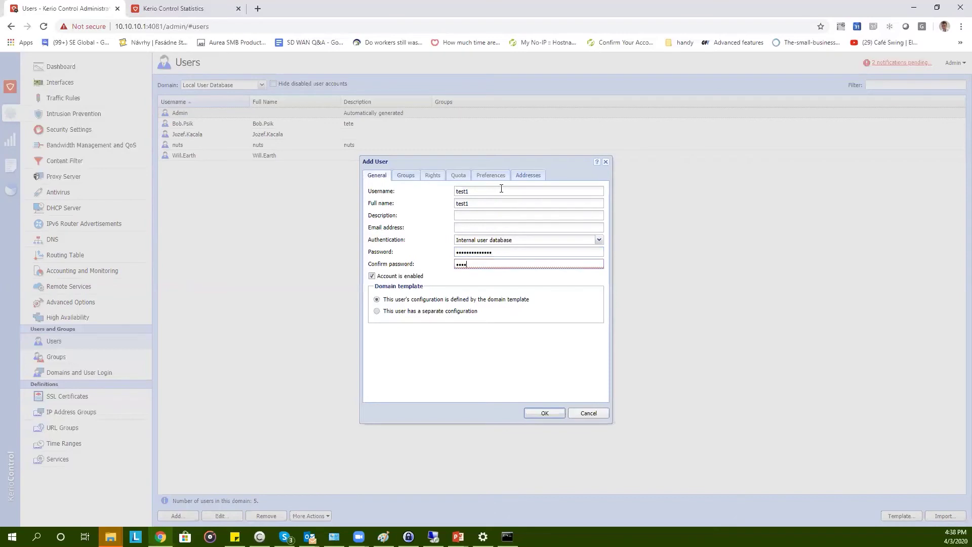
type("123st123")
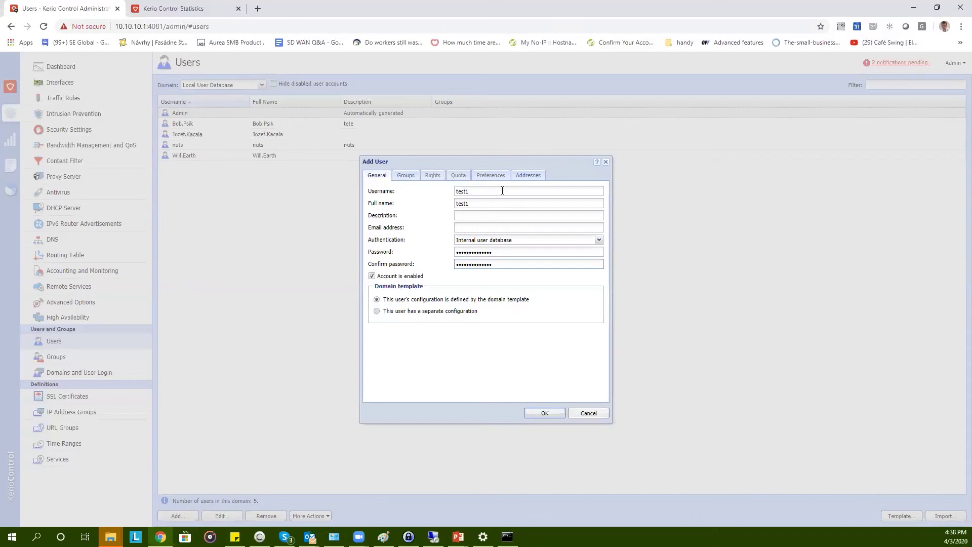
- Give the new user its own configuration with VPN access rights, and save it
left_click(378, 312)
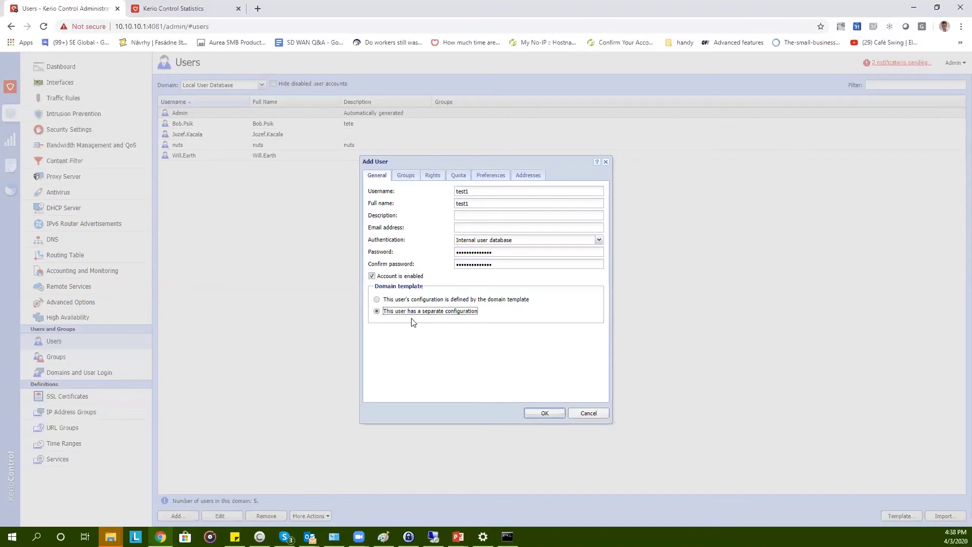
left_click(434, 179)
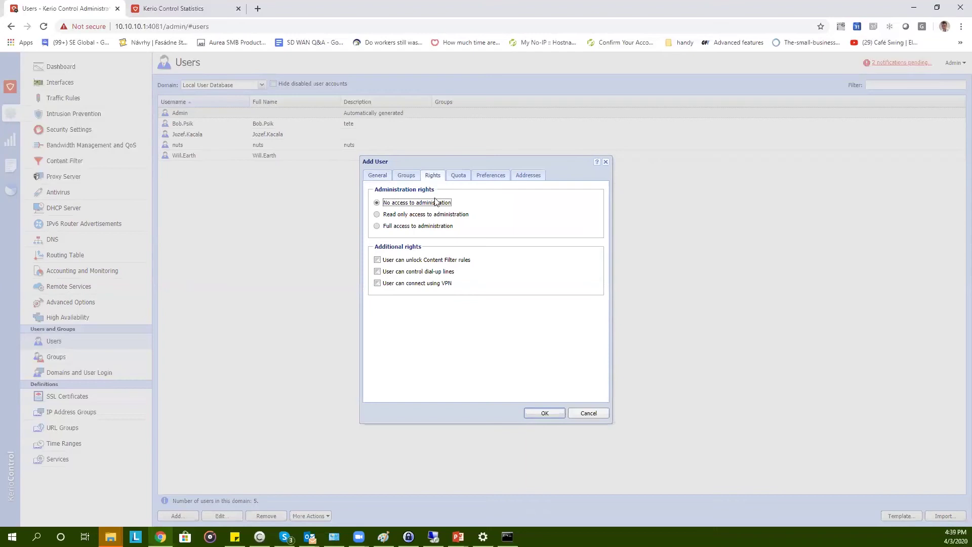
left_click(376, 285)
left_click(523, 180)
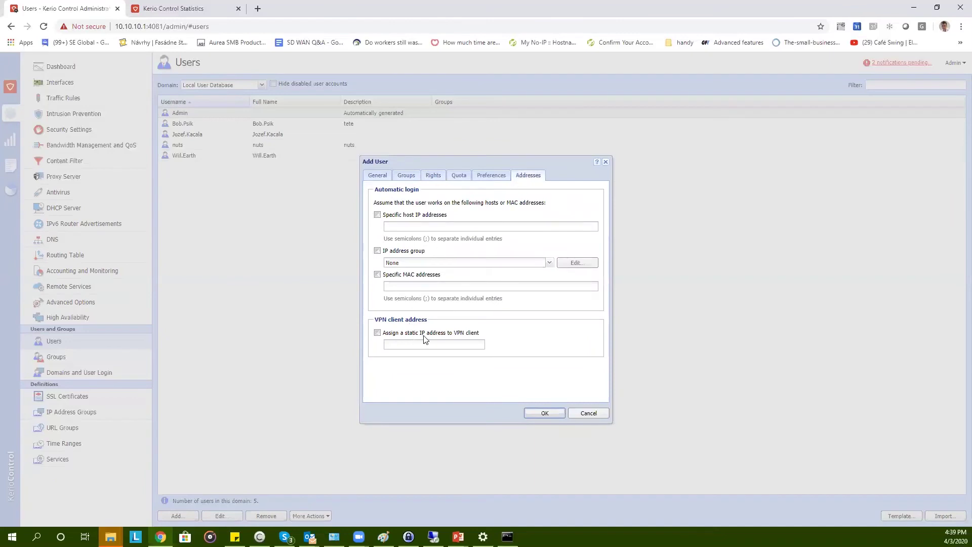
left_click(379, 177)
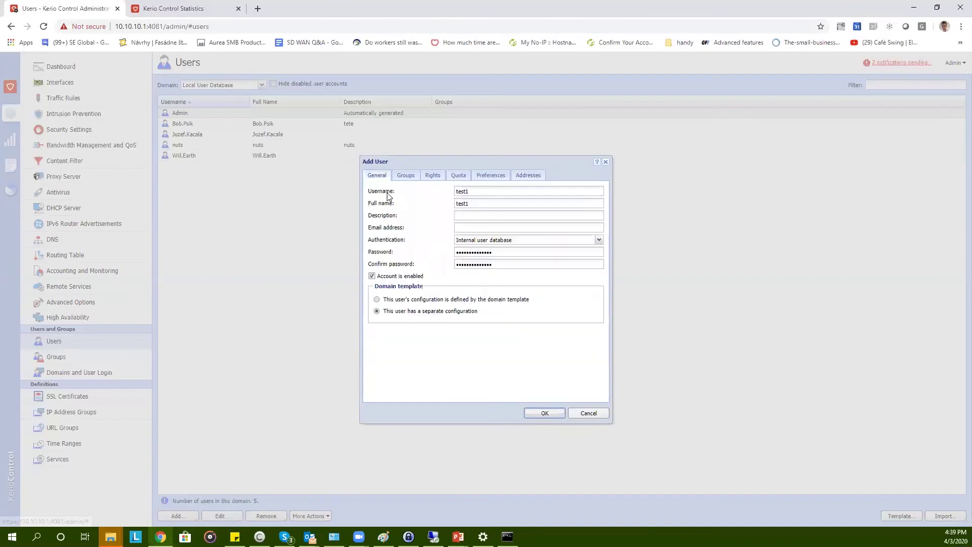
left_click(554, 415)
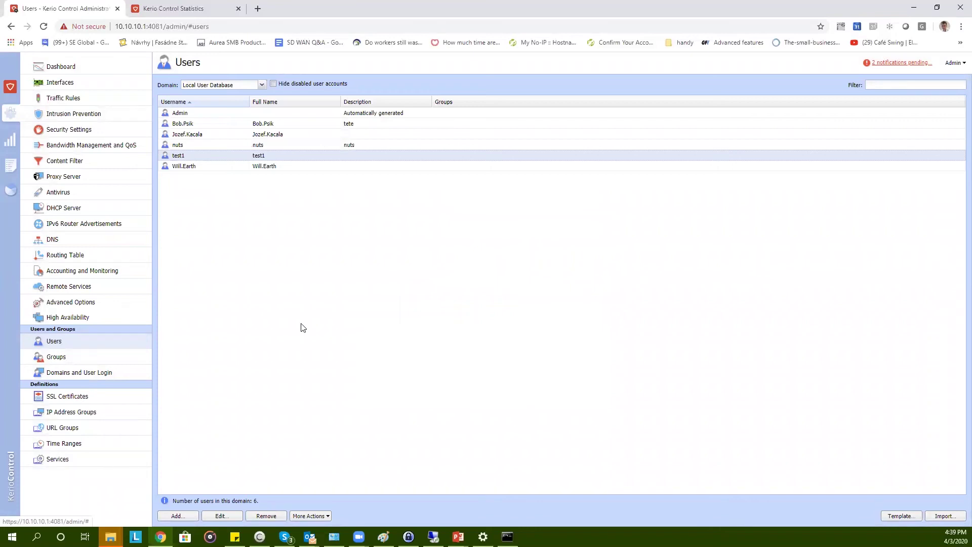
- Enable Require 2-step verification in the Domains and User Login security options
left_click(103, 372)
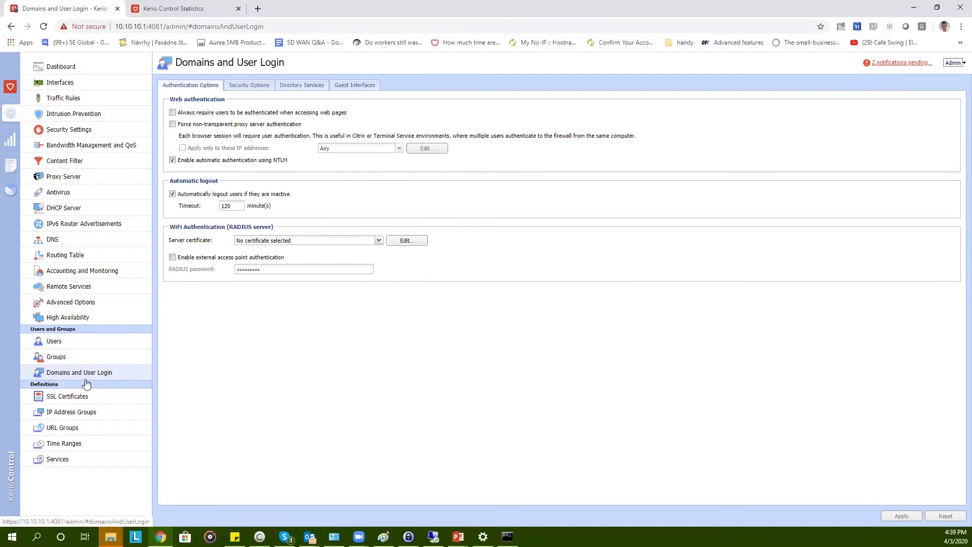
left_click(252, 87)
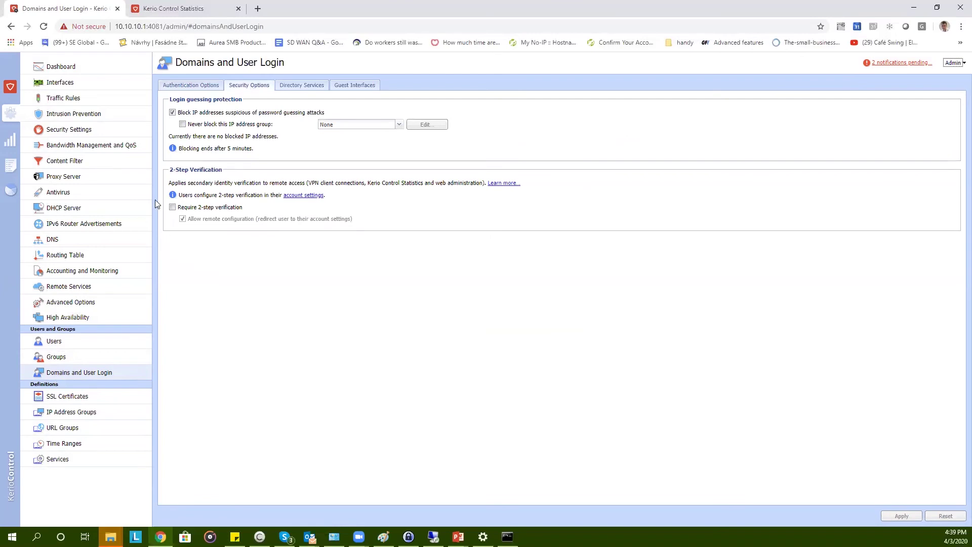
left_click(173, 208)
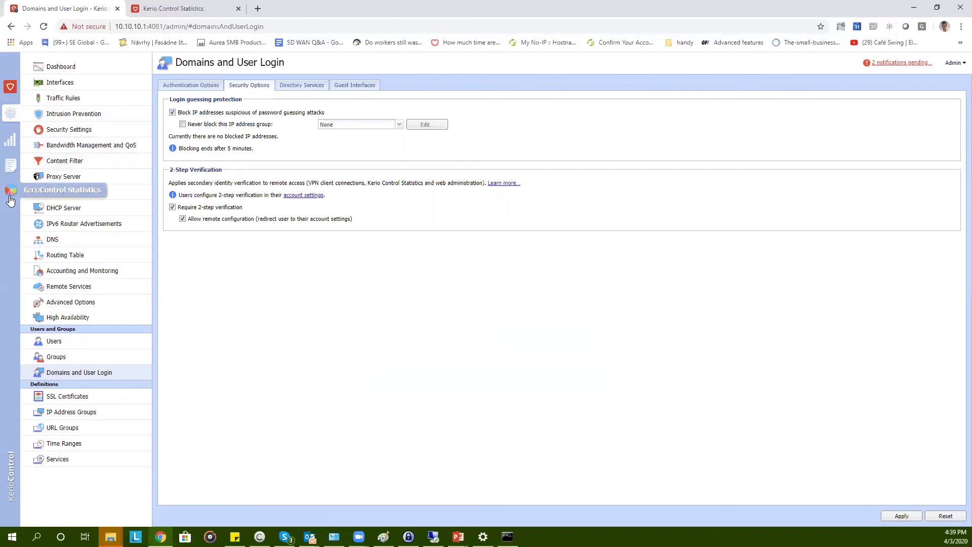
- Open Kerio Control Statistics on the Individual report of the current user's connections
left_click(9, 197)
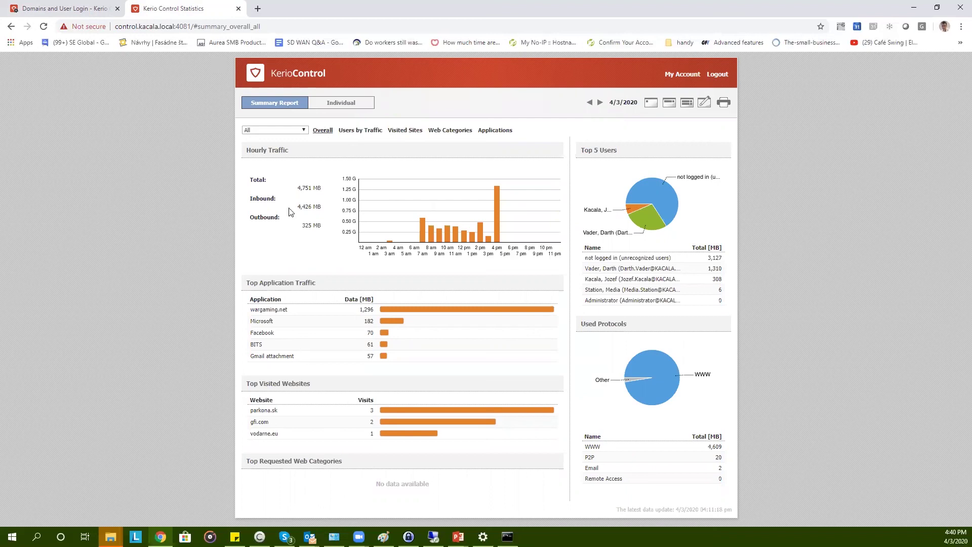
left_click(362, 103)
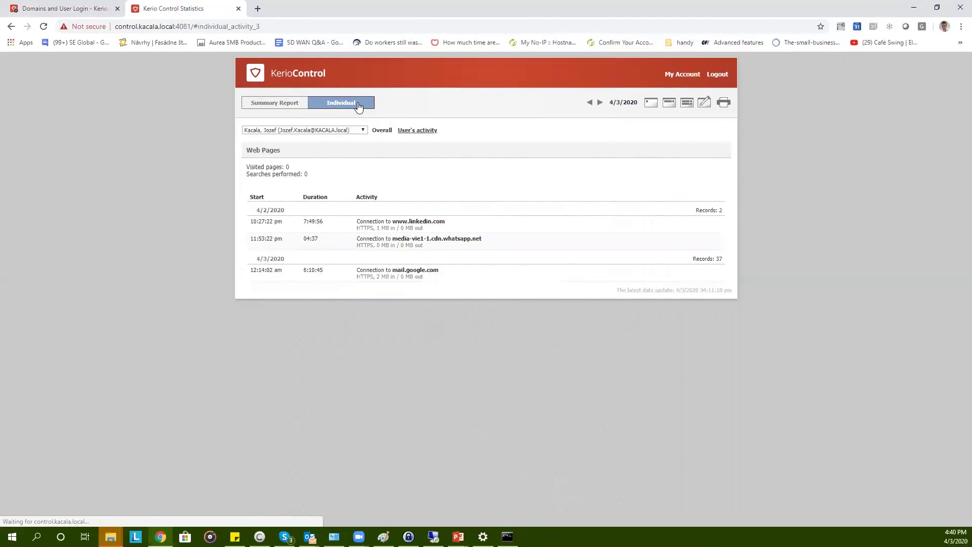
left_click(354, 130)
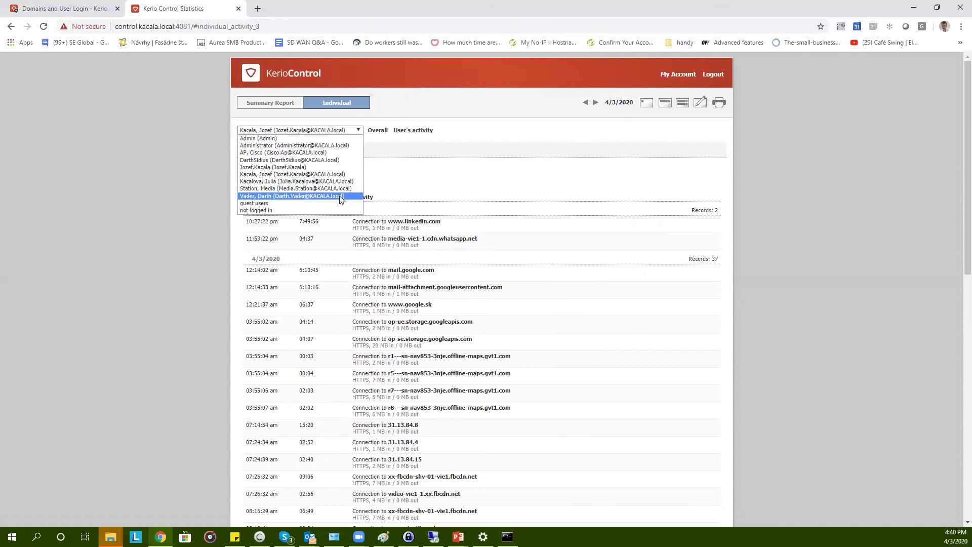
left_click(444, 181)
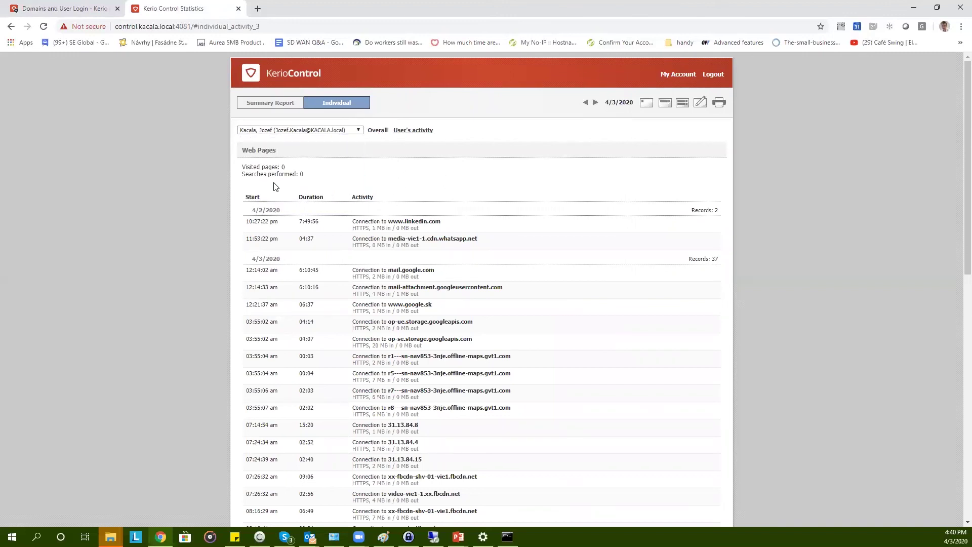